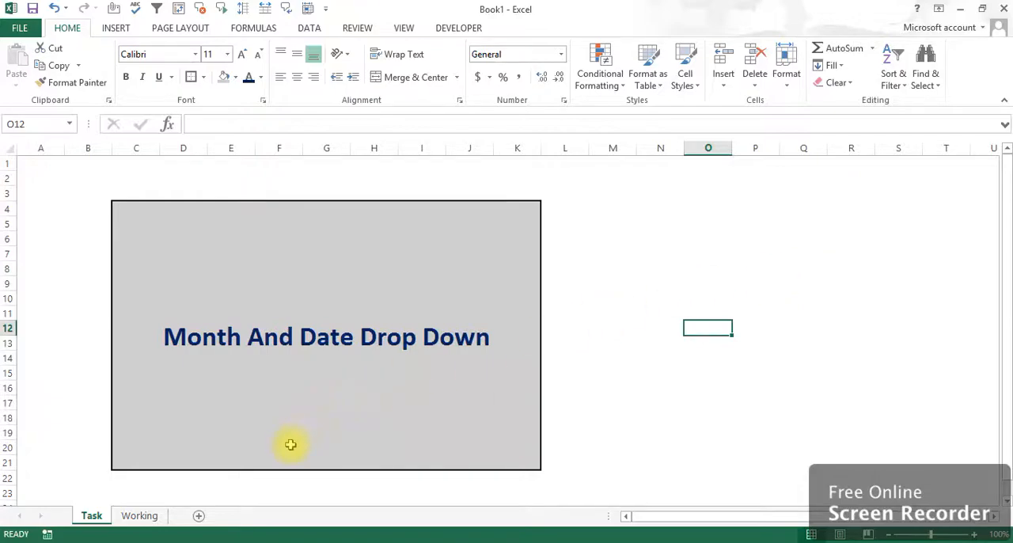
On the Working sheet, enter jan-20 in B5 and fill the monthly series down to Dec-21 in B28.
{"action": "left_click", "coordinate": [141, 515]}
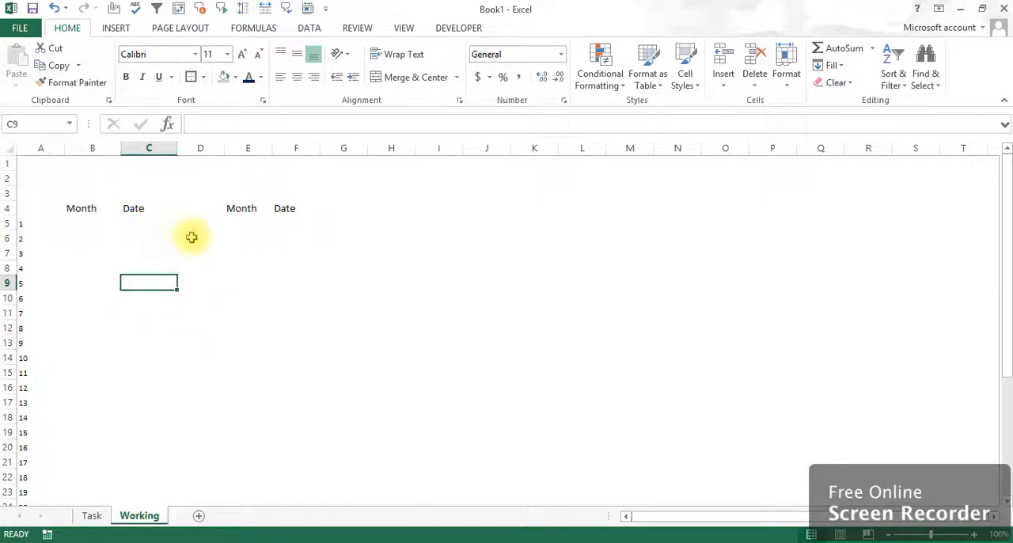
{"action": "left_click", "coordinate": [80, 223]}
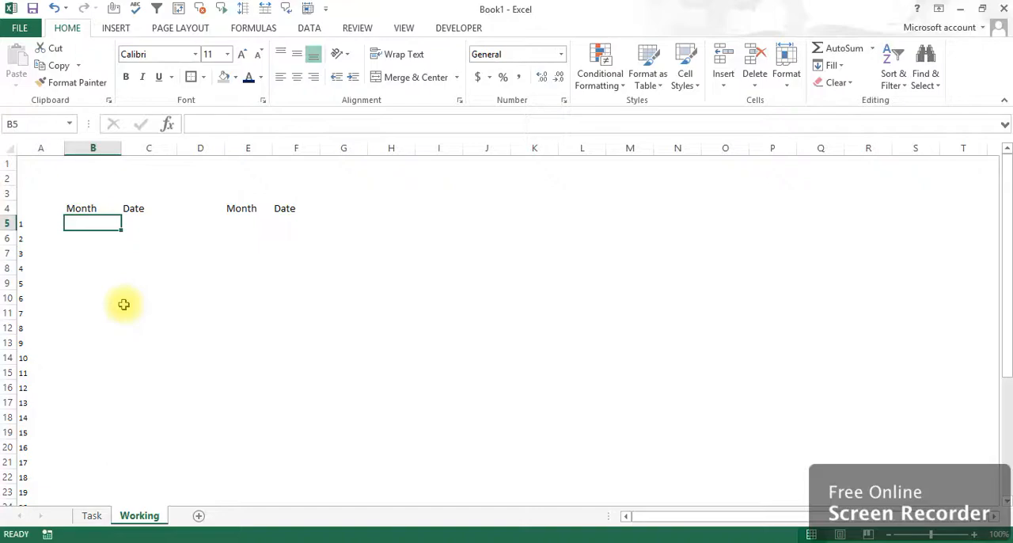
{"action": "type", "text": "jan-"}
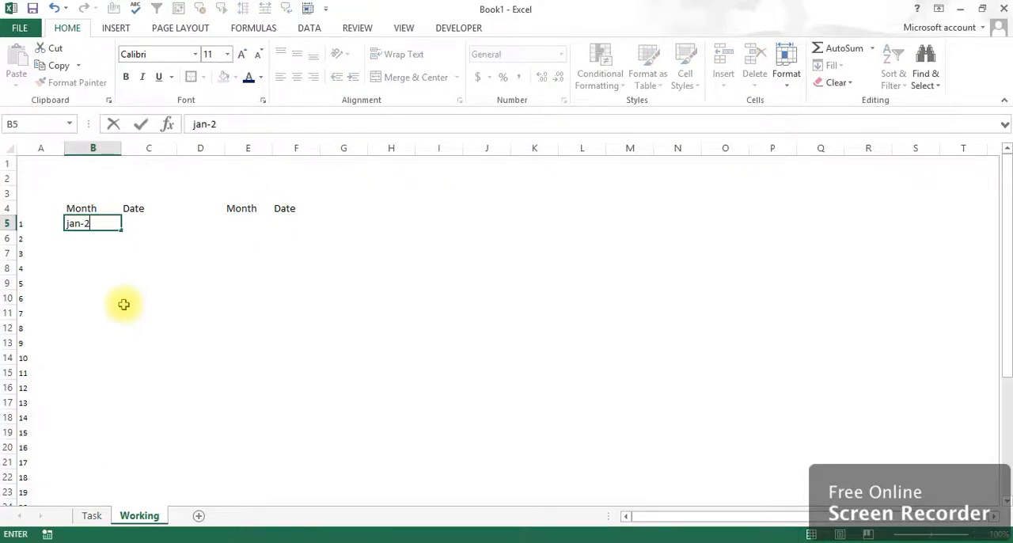
{"action": "type", "text": "20"}
{"action": "key", "text": "Return"}
{"action": "key", "text": "Up"}
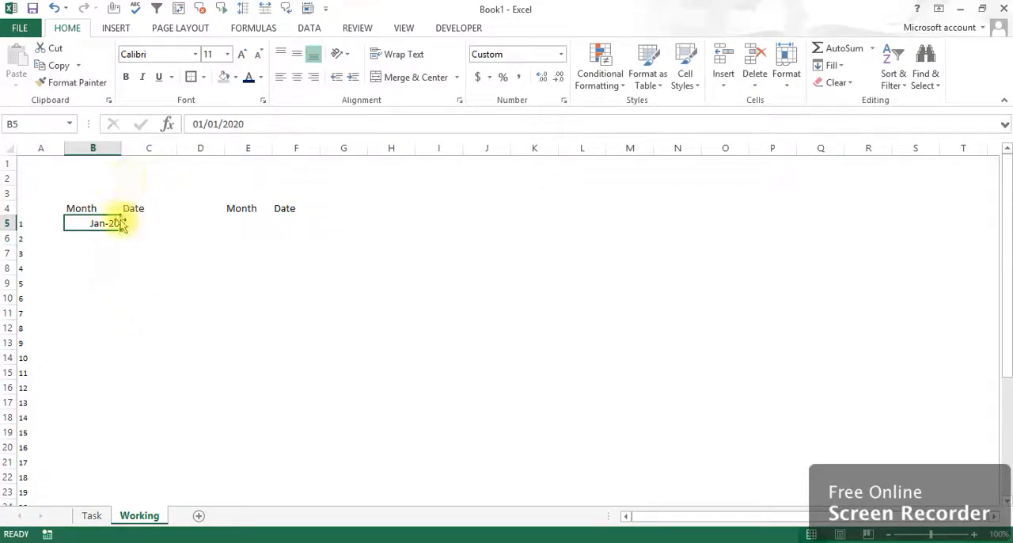
{"action": "left_click_drag", "start_coordinate": [123, 224], "coordinate": [95, 378]}
{"action": "left_click", "coordinate": [96, 358]}
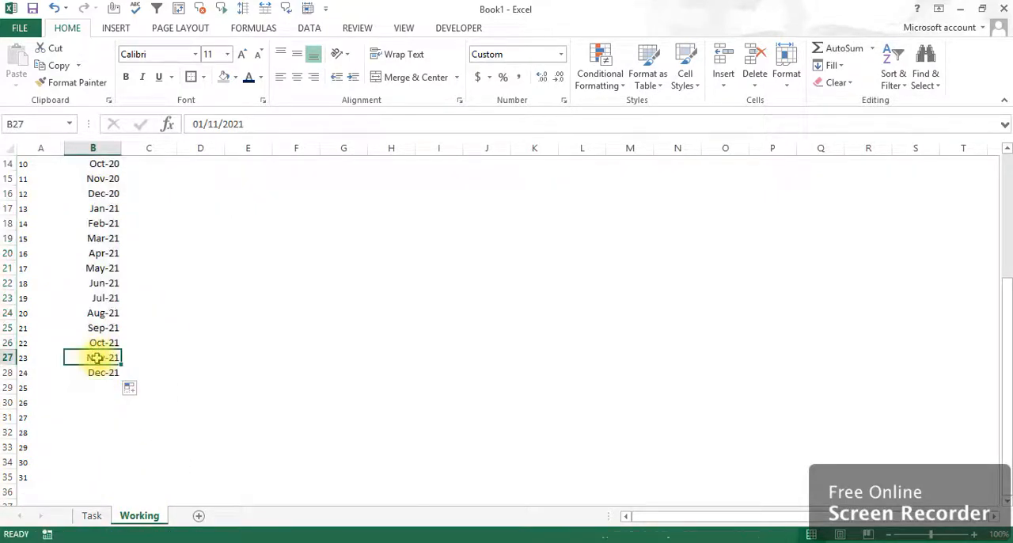
Center the month values from Jan-20 to Dec-21 in B5:B28 horizontally.
{"action": "key", "text": "ctrl+Up"}
{"action": "key", "text": "Down"}
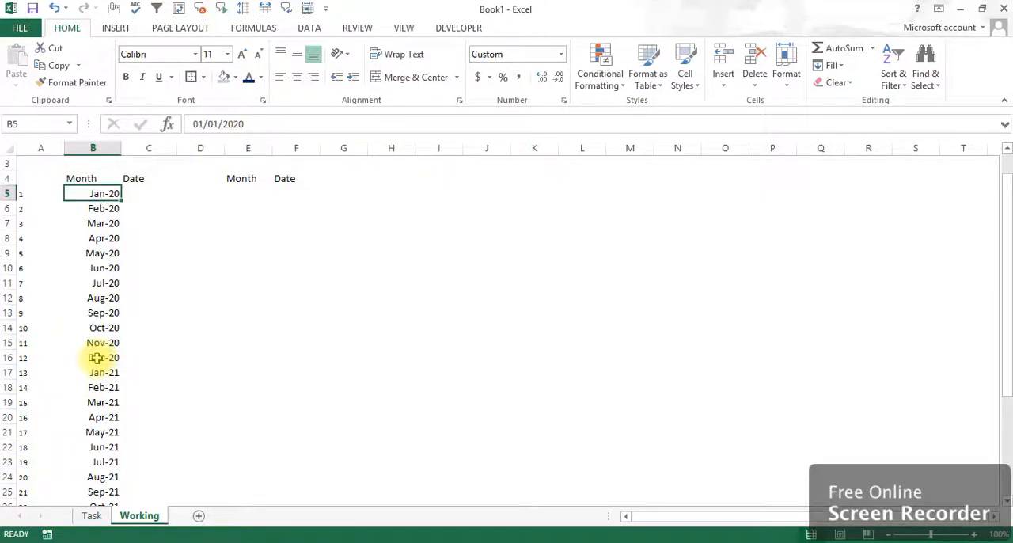
{"action": "key", "text": "ctrl+shift+Down"}
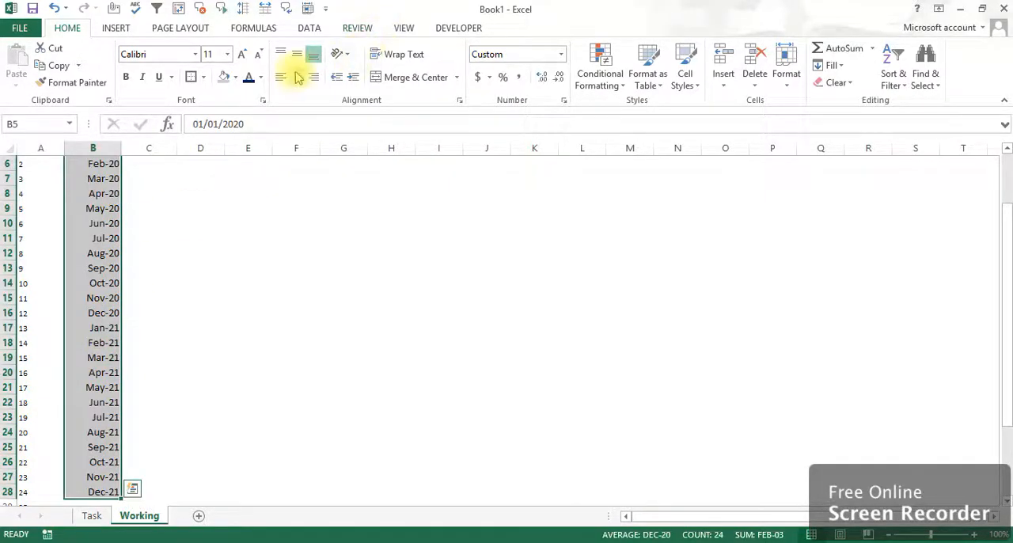
{"action": "left_click", "coordinate": [297, 77]}
{"action": "scroll", "coordinate": [131, 260], "scroll_direction": "up", "scroll_amount": 2}
{"action": "left_click", "coordinate": [145, 223]}
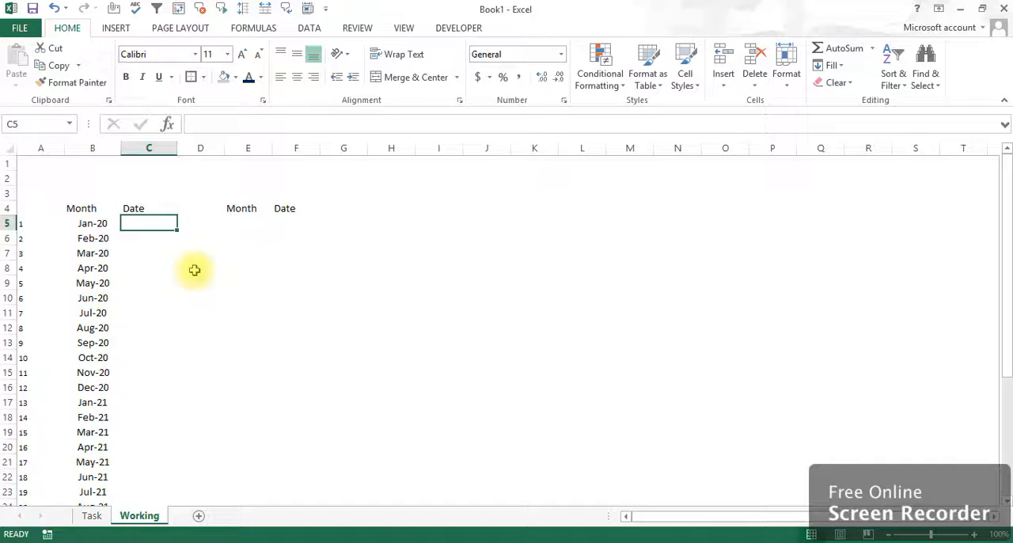
Add list data validation to cell E5 with the source range =$B$5:$B$28.
{"action": "left_click", "coordinate": [247, 225]}
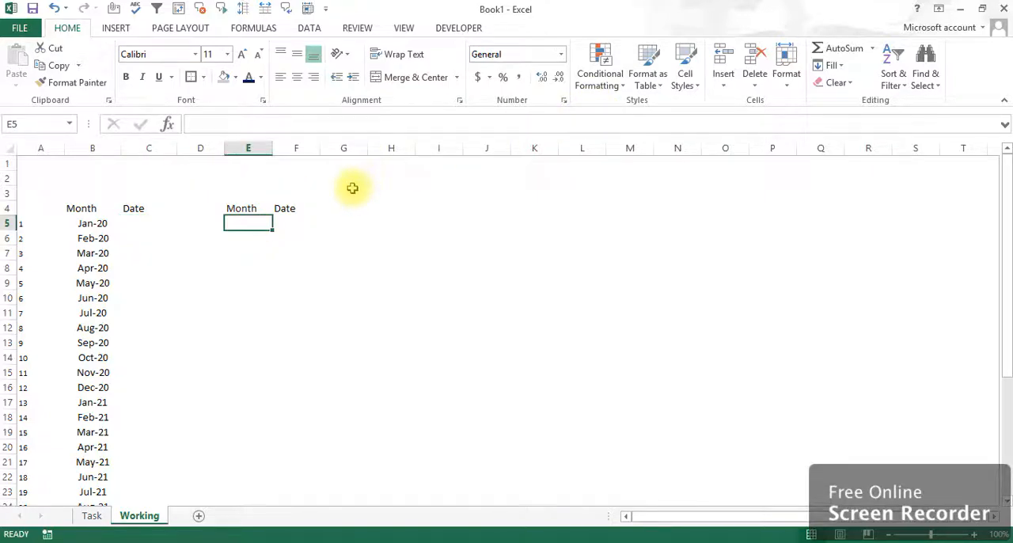
{"action": "left_click", "coordinate": [308, 28]}
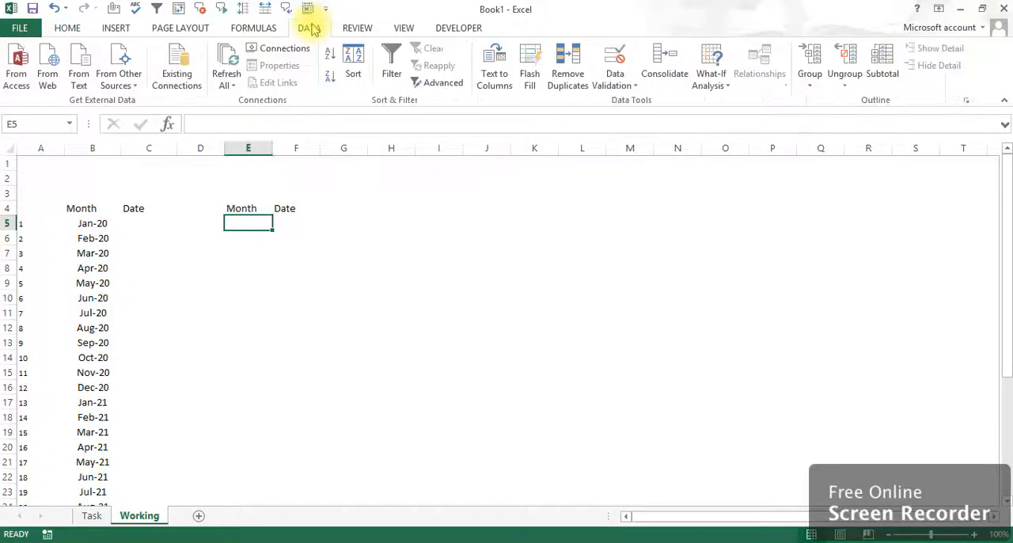
{"action": "left_click", "coordinate": [622, 79]}
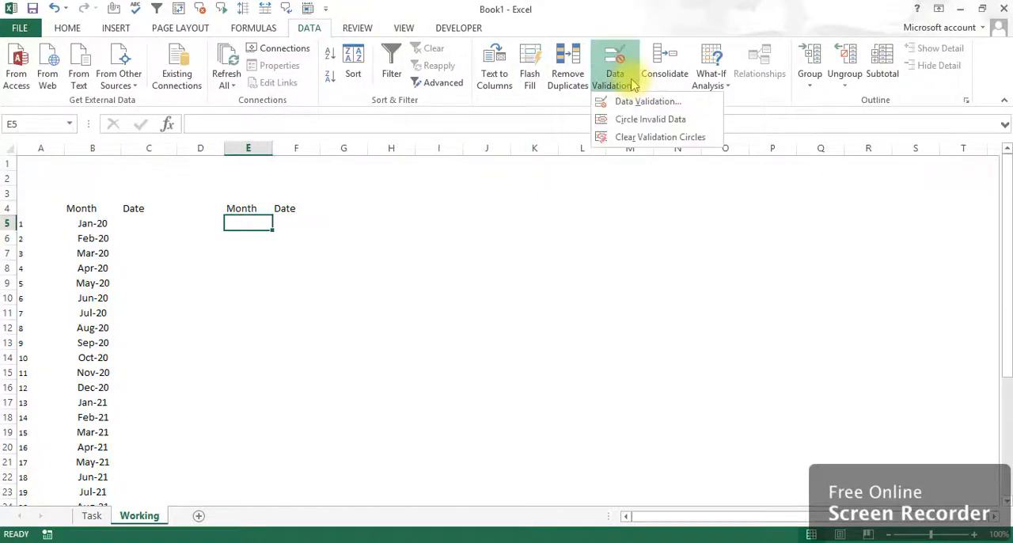
{"action": "left_click", "coordinate": [639, 101]}
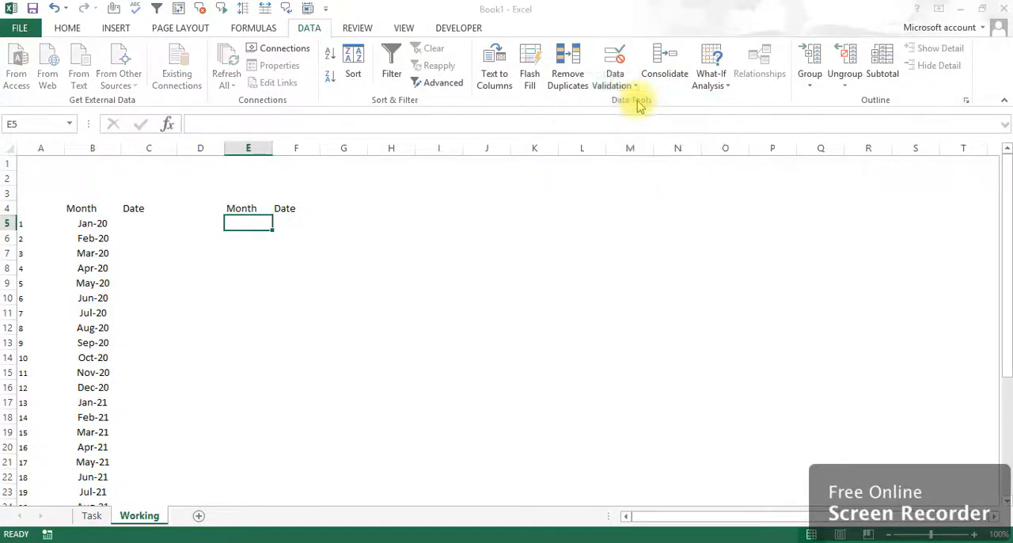
{"action": "left_click", "coordinate": [436, 157]}
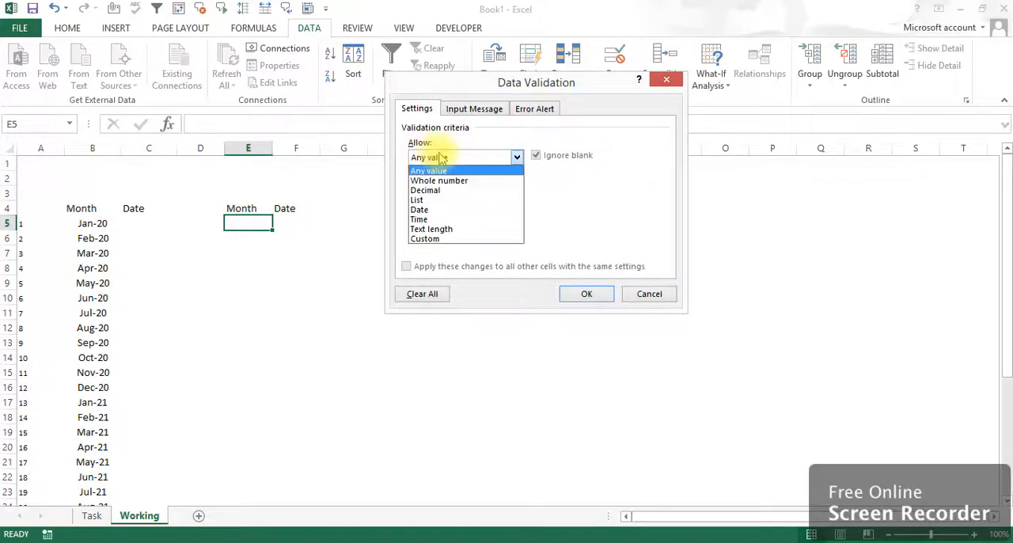
{"action": "left_click", "coordinate": [435, 200]}
{"action": "left_click", "coordinate": [441, 218]}
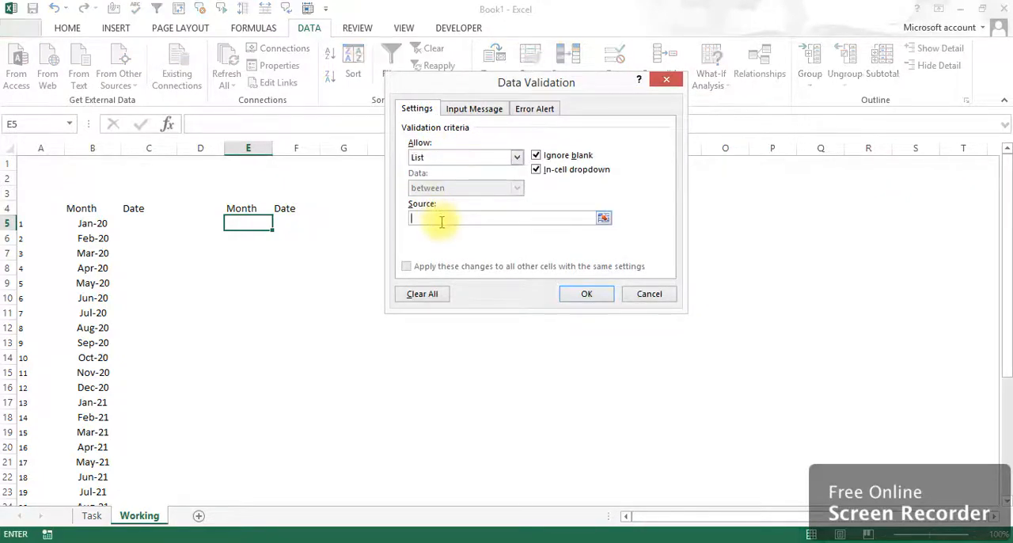
{"action": "left_click", "coordinate": [93, 224]}
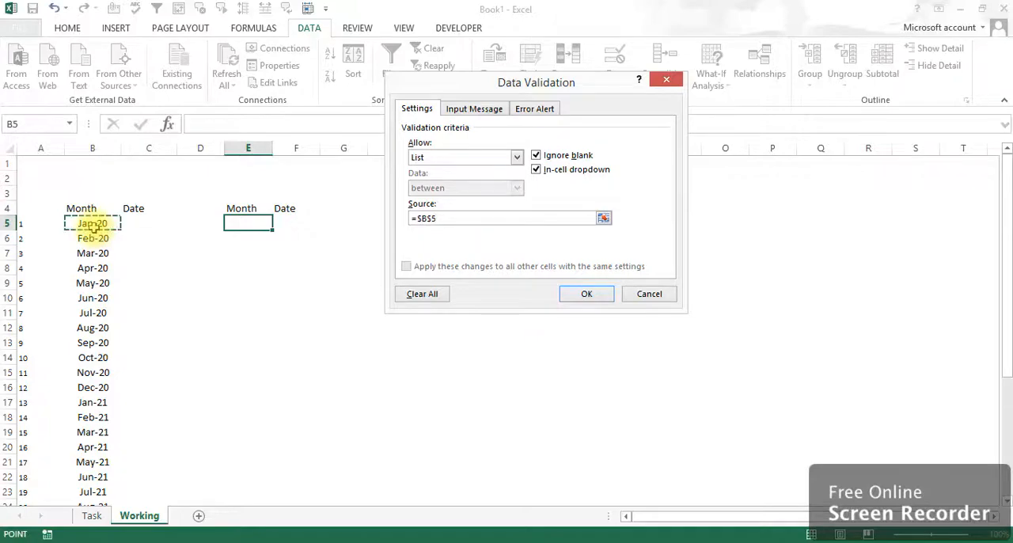
{"action": "left_click_drag", "start_coordinate": [92, 224], "coordinate": [93, 225]}
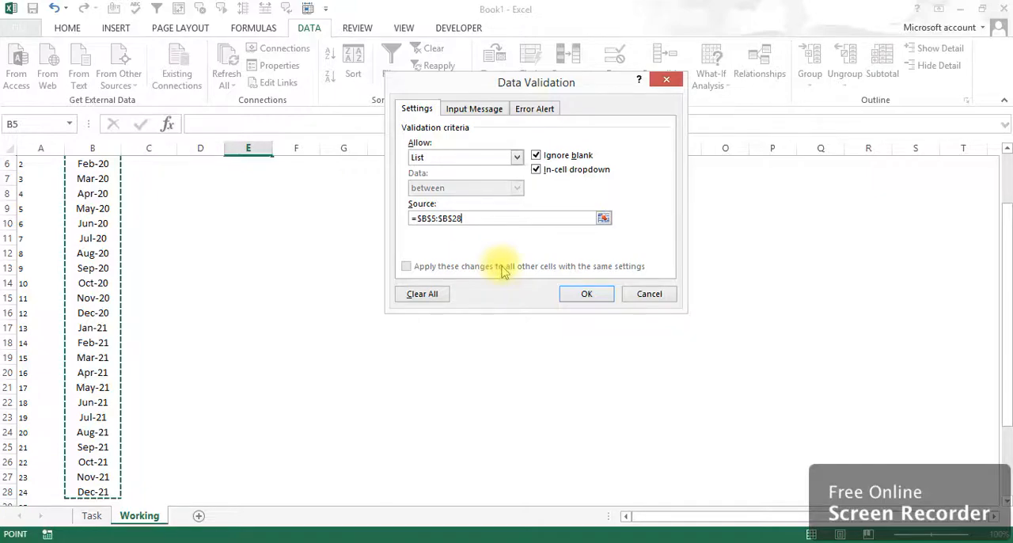
{"action": "left_click", "coordinate": [584, 293]}
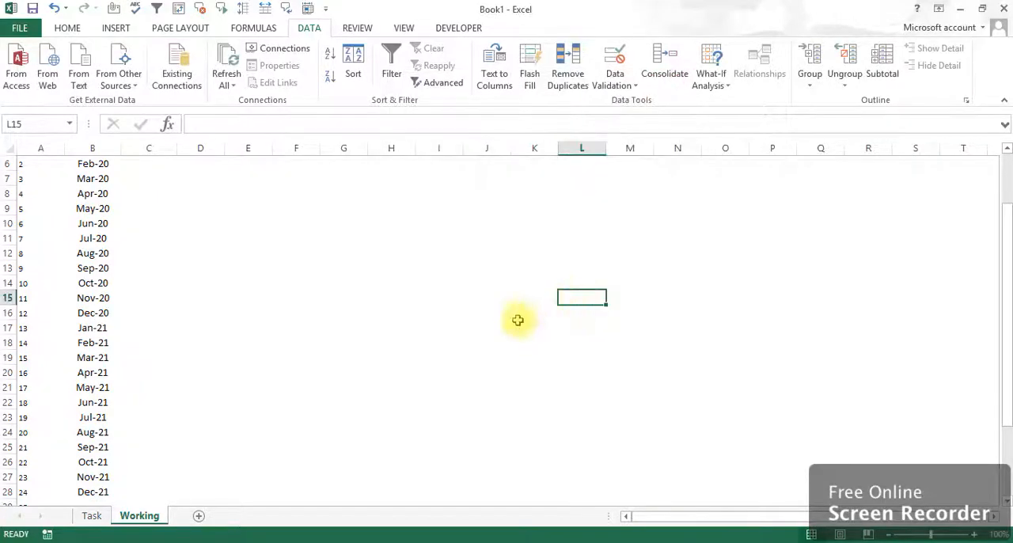
Choose Jan-20 from the month drop-down list in cell E5.
{"action": "left_click_drag", "start_coordinate": [1009, 264], "coordinate": [1009, 208]}
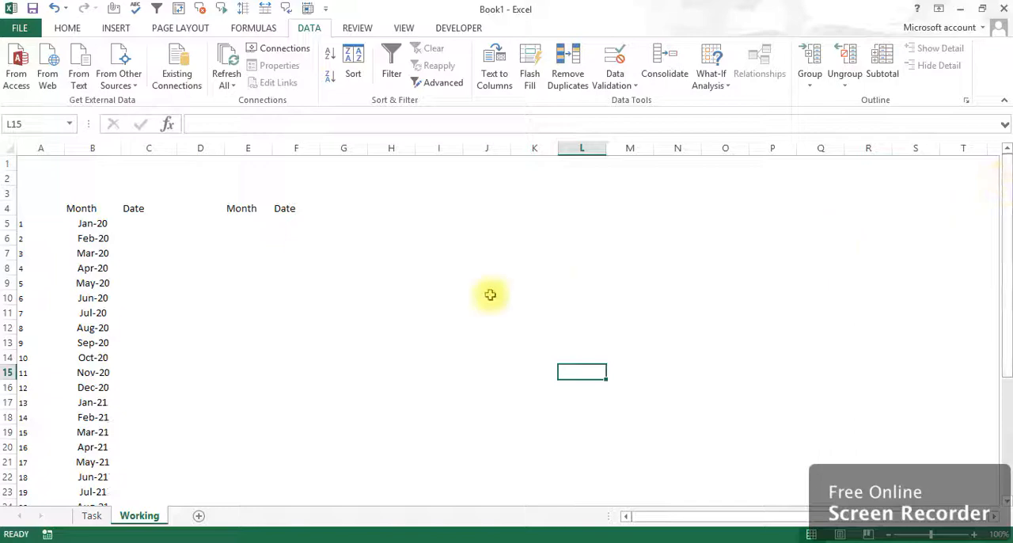
{"action": "left_click", "coordinate": [247, 223]}
{"action": "left_click", "coordinate": [279, 224]}
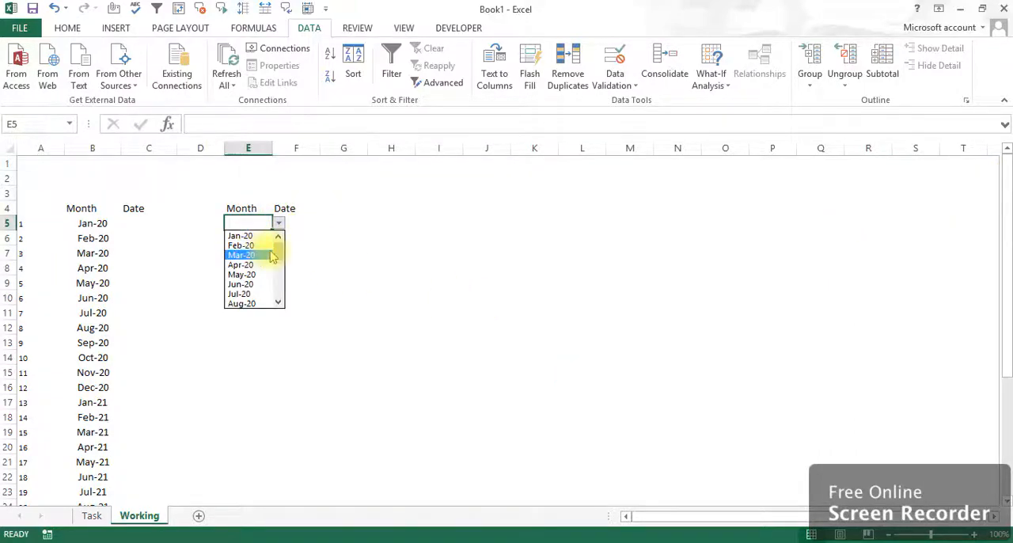
{"action": "mouse_move", "coordinate": [278, 251]}
{"action": "left_mouse_down"}
{"action": "mouse_move", "coordinate": [278, 290]}
{"action": "mouse_move", "coordinate": [279, 237]}
{"action": "left_mouse_up"}
{"action": "left_click", "coordinate": [257, 237]}
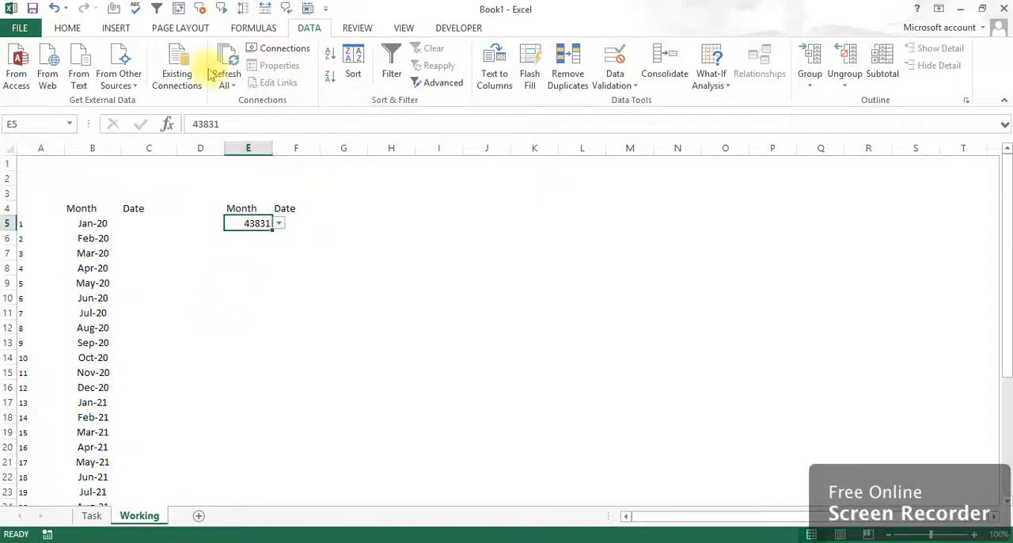
Copy the month formatting of B5 onto cell E5 with Format Painter.
{"action": "left_click", "coordinate": [91, 224]}
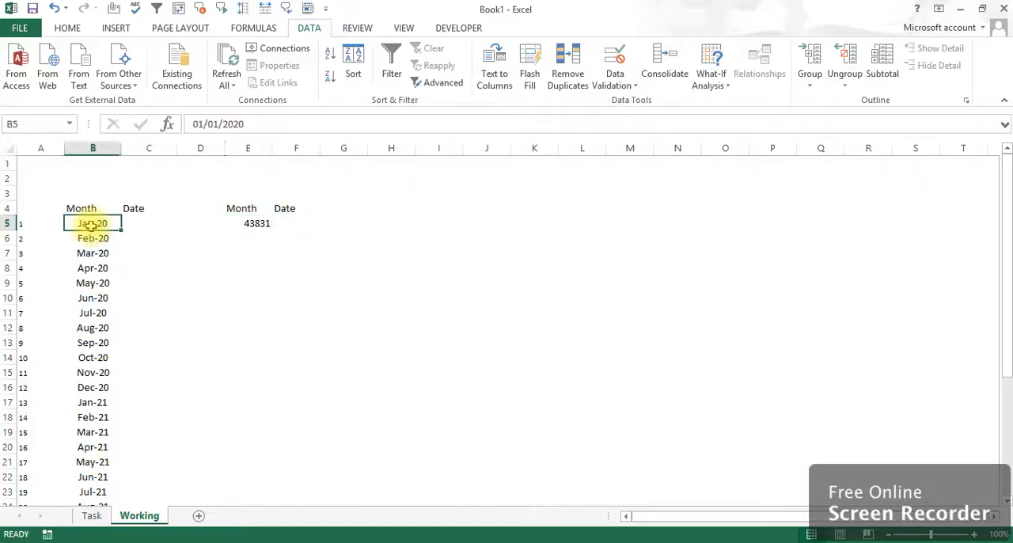
{"action": "left_click", "coordinate": [68, 28]}
{"action": "left_click", "coordinate": [71, 83]}
{"action": "left_click", "coordinate": [255, 225]}
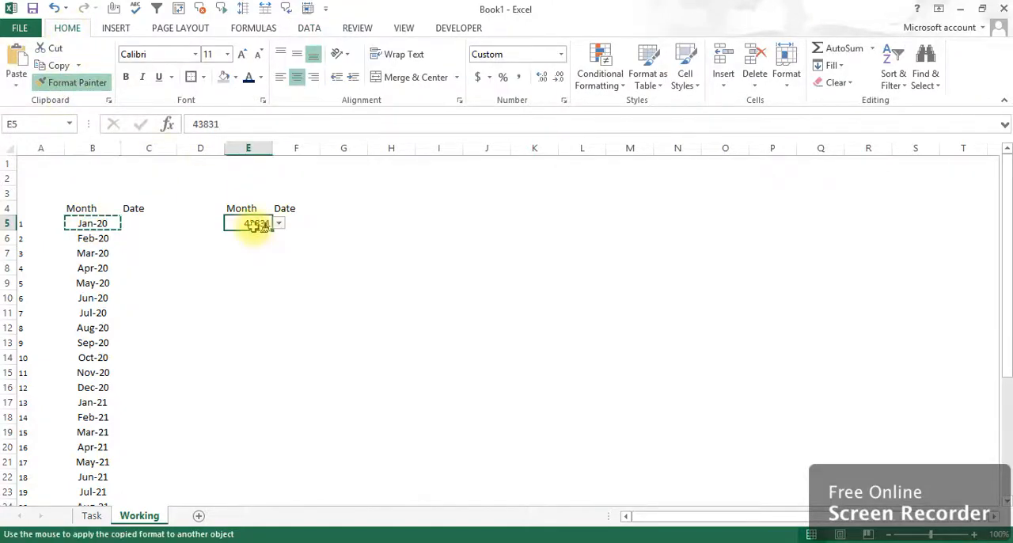
{"action": "left_click", "coordinate": [264, 311]}
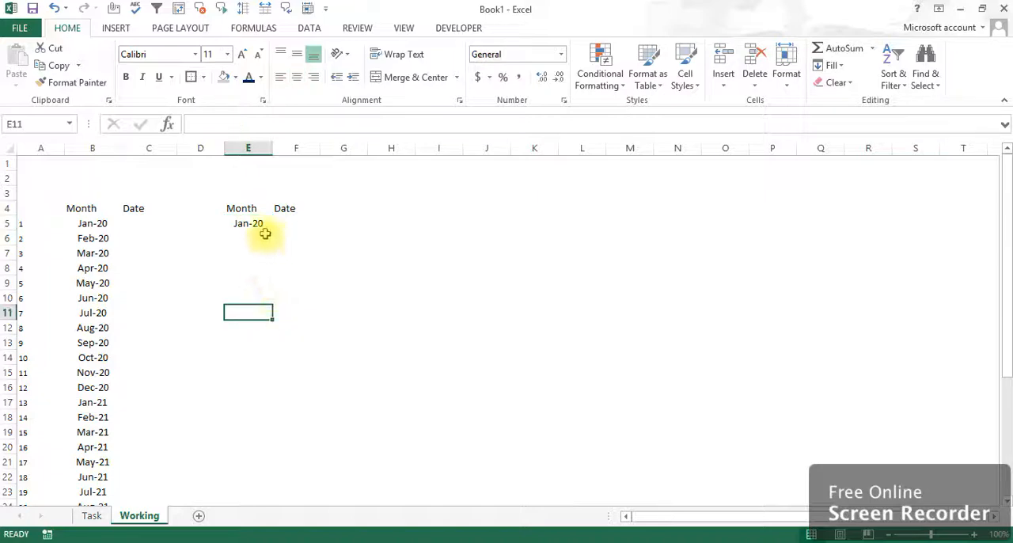
{"action": "left_click", "coordinate": [256, 225]}
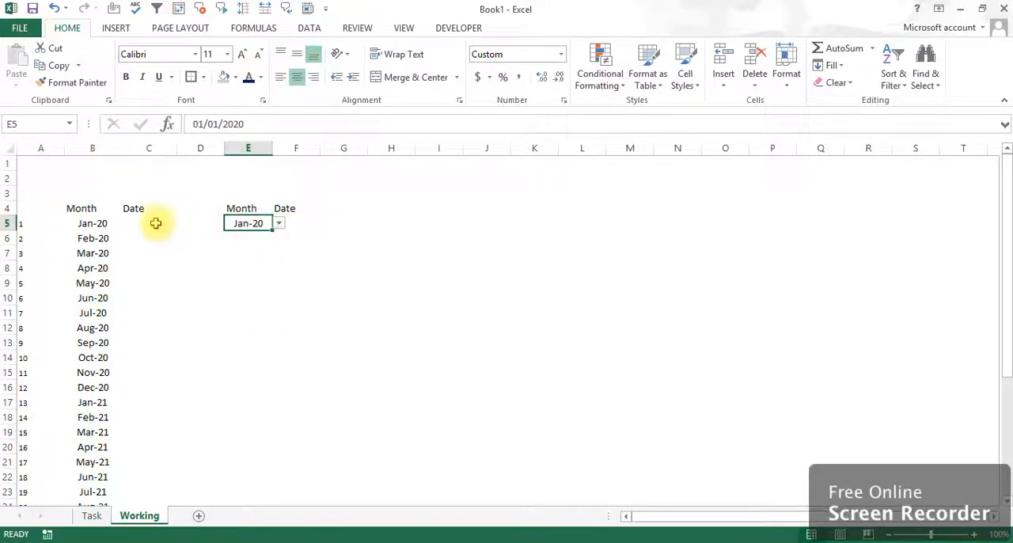
{"action": "left_click_drag", "start_coordinate": [249, 125], "coordinate": [199, 129]}
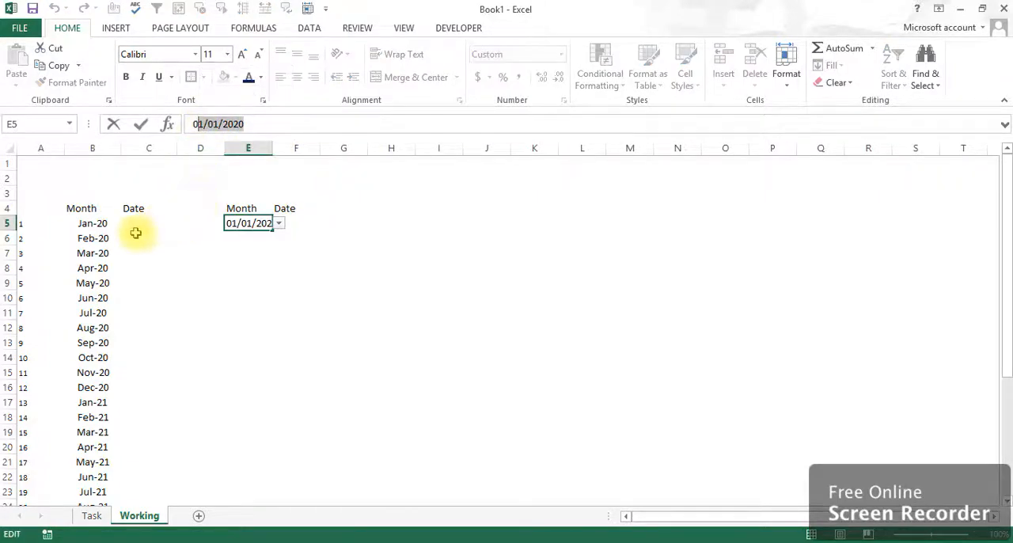
{"action": "key", "text": "Escape"}
Enter the formula +E5 in cell C5 under Date and +C5+1 in C6 below it.
{"action": "left_click", "coordinate": [133, 225]}
{"action": "type", "text": "+"}
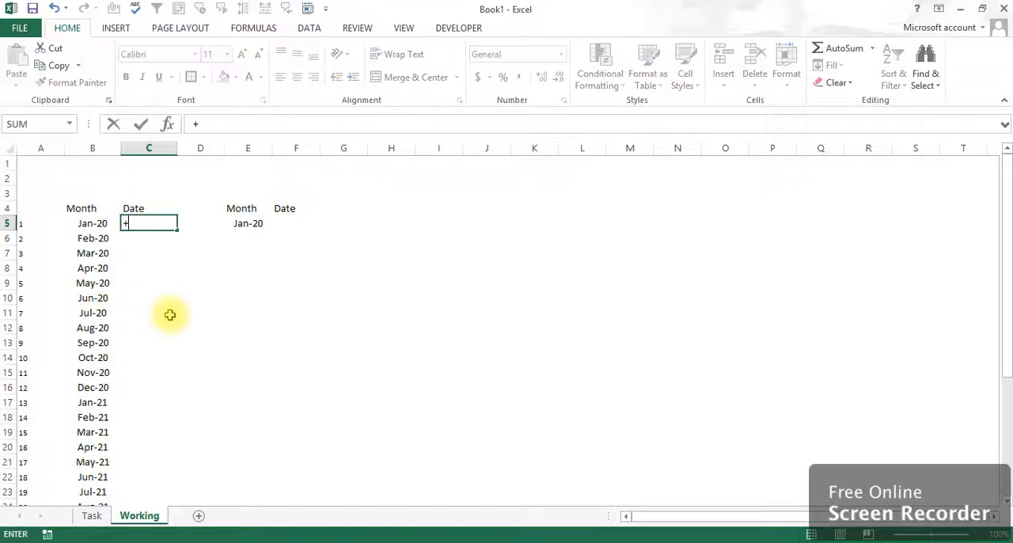
{"action": "left_click", "coordinate": [247, 224]}
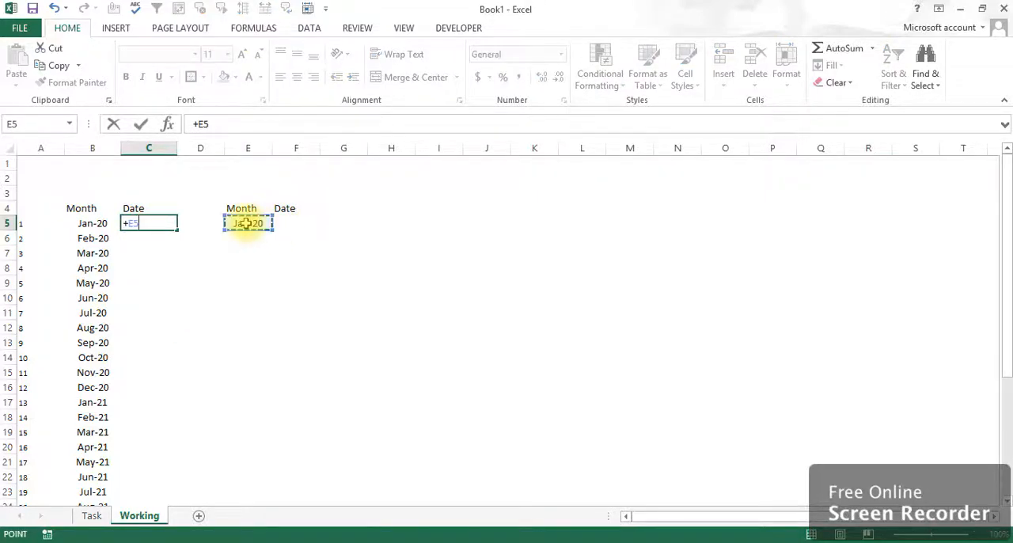
{"action": "key", "text": "Return"}
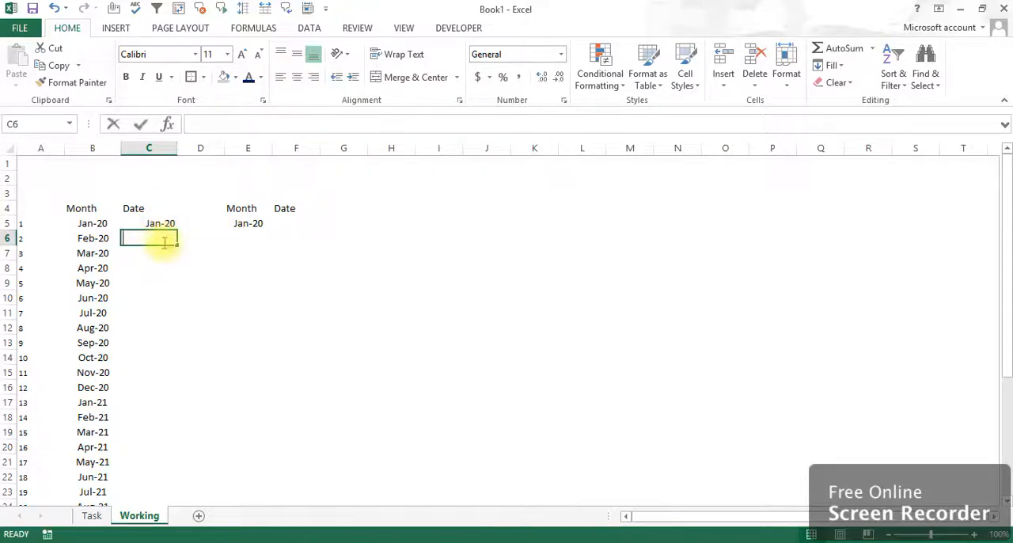
{"action": "type", "text": "+"}
{"action": "key", "text": "Up"}
{"action": "type", "text": "+"}
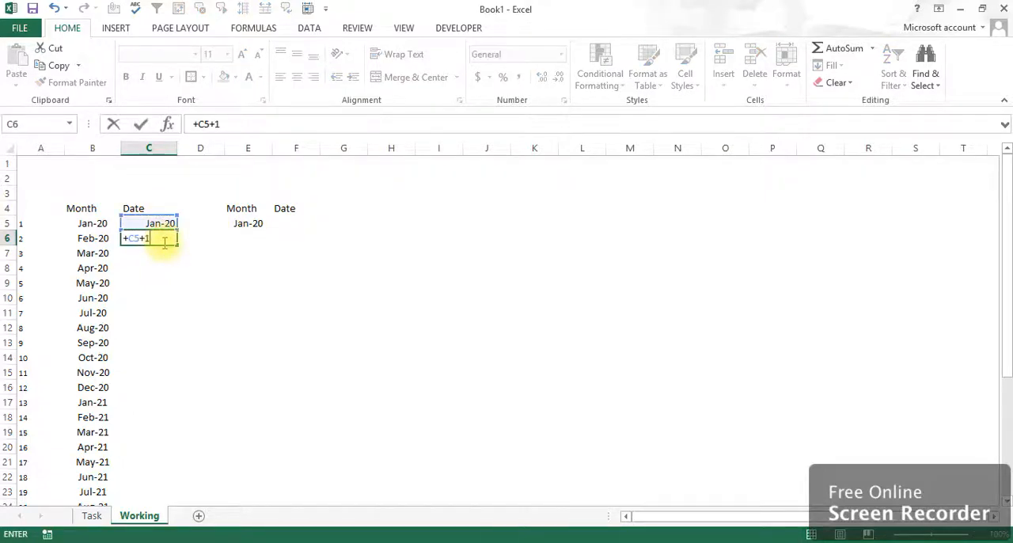
{"action": "key", "text": "Return"}
Format cell C5 in the Date column as a short day/month/year date.
{"action": "left_click_drag", "start_coordinate": [161, 224], "coordinate": [162, 238]}
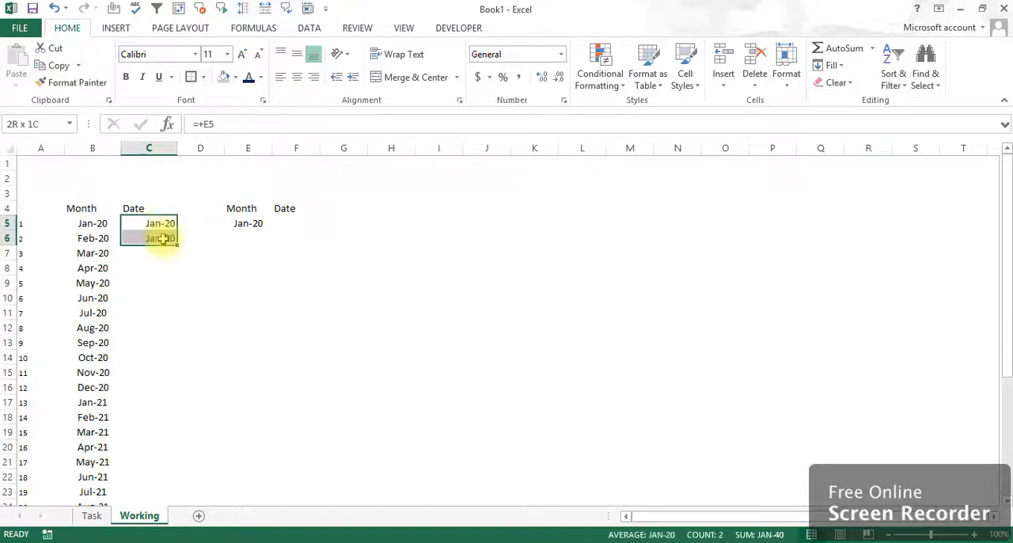
{"action": "left_click", "coordinate": [159, 224]}
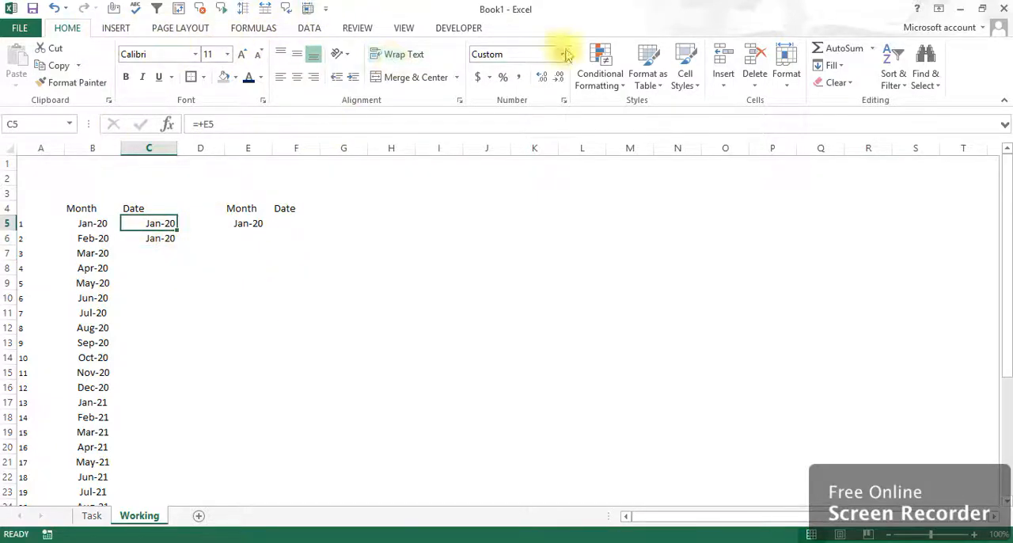
{"action": "left_click", "coordinate": [567, 53]}
{"action": "left_click", "coordinate": [547, 210]}
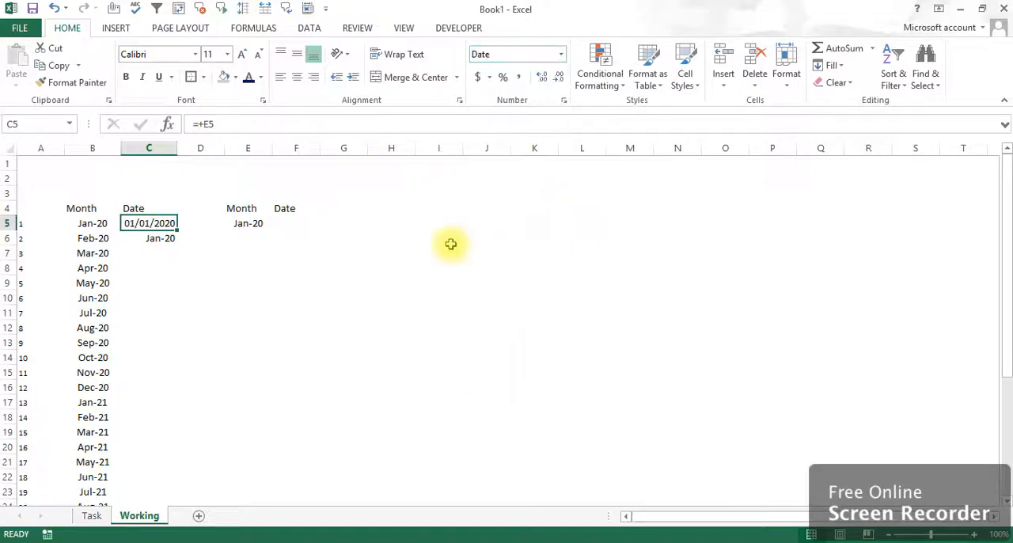
Copy C5's date formatting onto C6 and the cells below it in the Date column with Format Painter.
{"action": "left_click", "coordinate": [154, 237]}
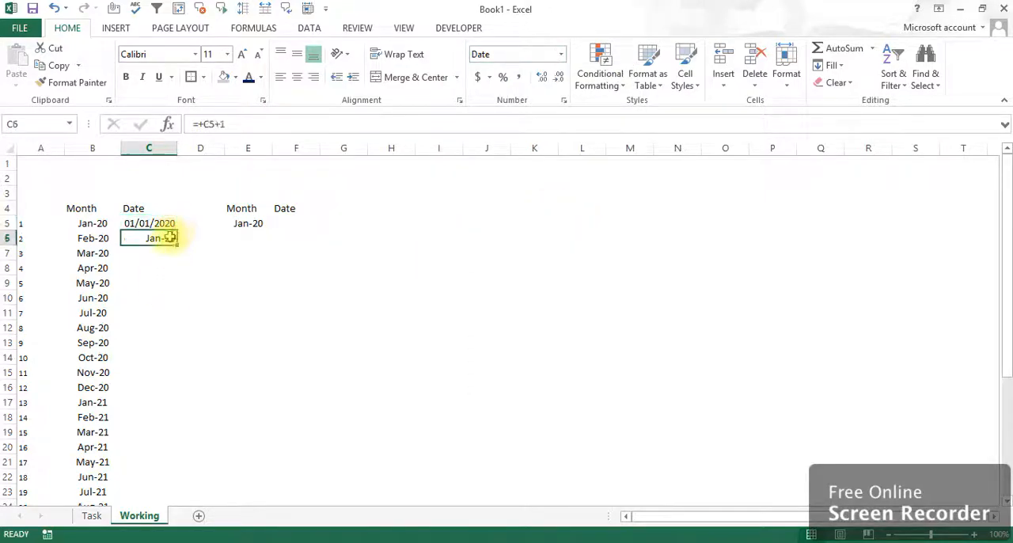
{"action": "left_click", "coordinate": [161, 224]}
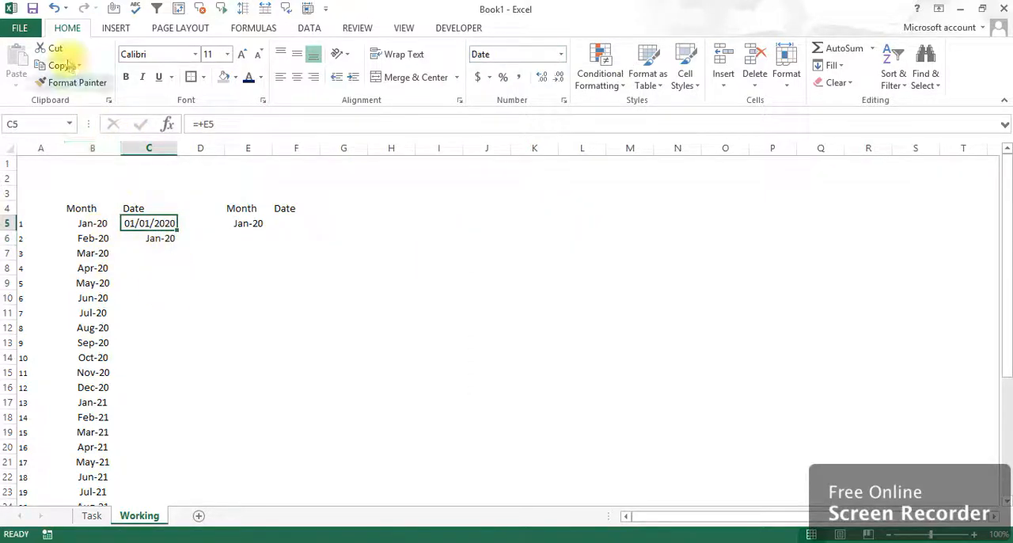
{"action": "left_click", "coordinate": [73, 83]}
{"action": "mouse_move", "coordinate": [149, 241]}
{"action": "left_mouse_down"}
{"action": "mouse_move", "coordinate": [158, 512]}
{"action": "mouse_move", "coordinate": [158, 451]}
{"action": "left_mouse_up"}
{"action": "left_click", "coordinate": [163, 238]}
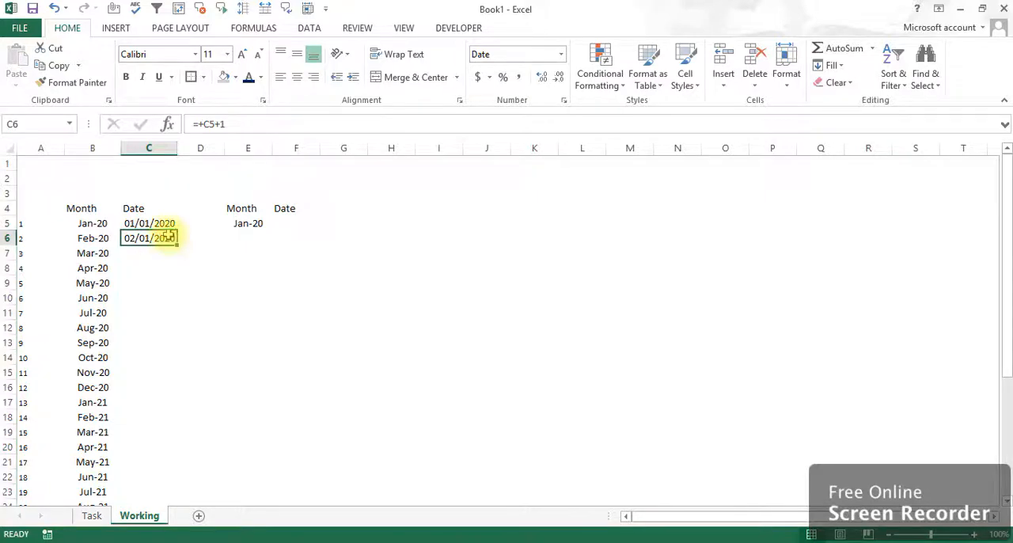
Fill the next-day formula from C6 down the Date column to C35.
{"action": "left_click_drag", "start_coordinate": [179, 248], "coordinate": [161, 482]}
{"action": "left_click", "coordinate": [153, 459]}
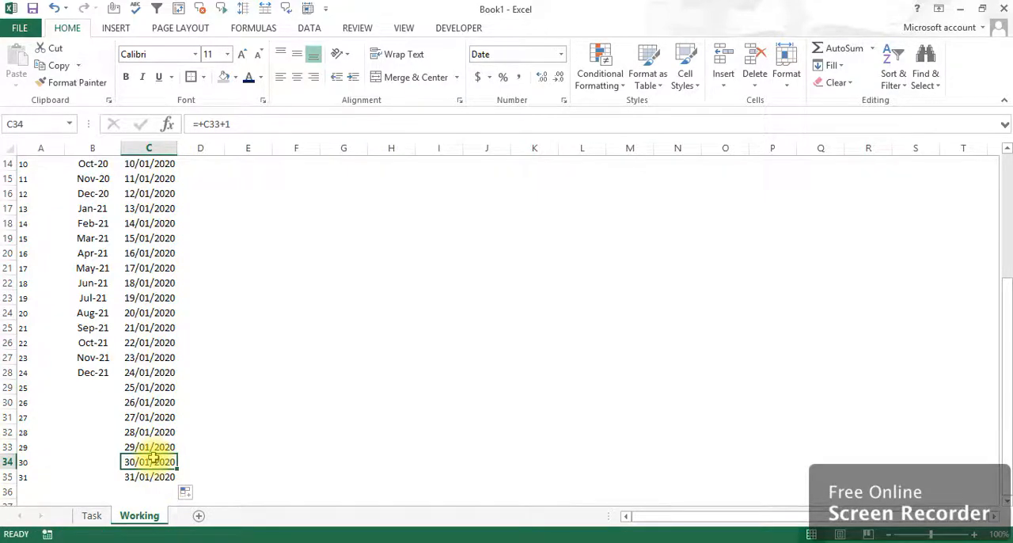
{"action": "left_click", "coordinate": [153, 454]}
Choose Mar-20 from the month drop-down list in cell E5.
{"action": "key", "text": "ctrl+Up"}
{"action": "key", "text": "Down"}
{"action": "key", "text": "Right"}
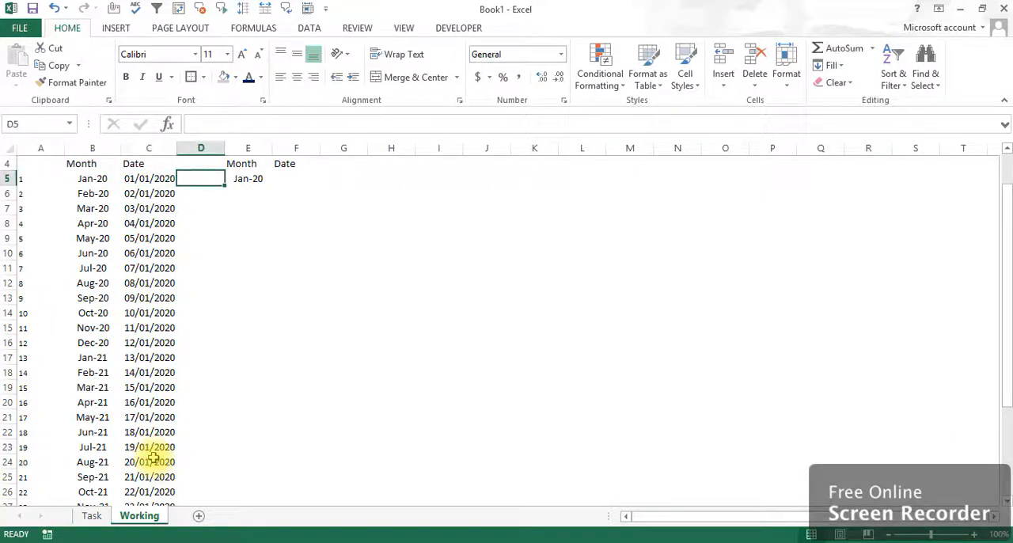
{"action": "key", "text": "Right"}
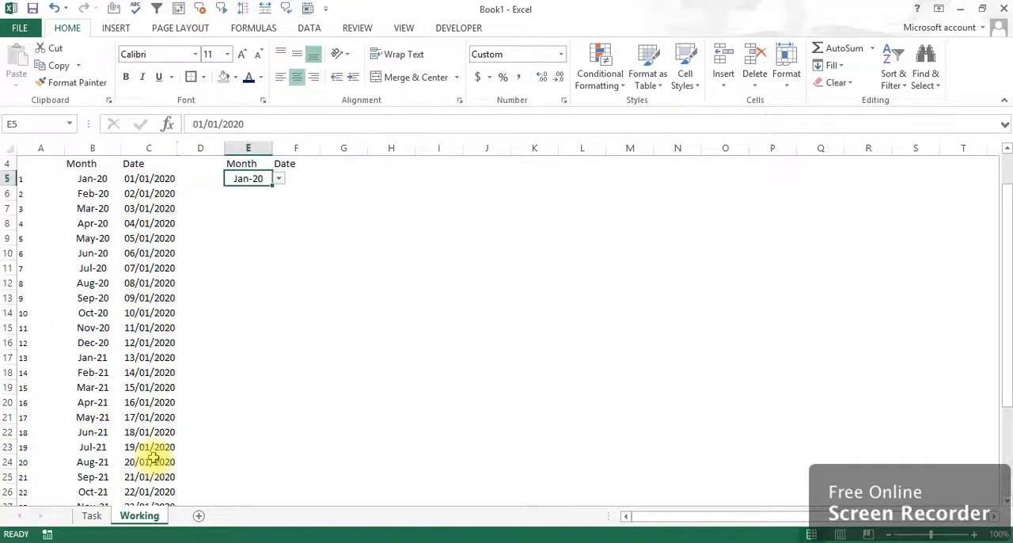
{"action": "key", "text": "alt+Down"}
{"action": "key", "text": "Down"}
{"action": "key", "text": "Down"}
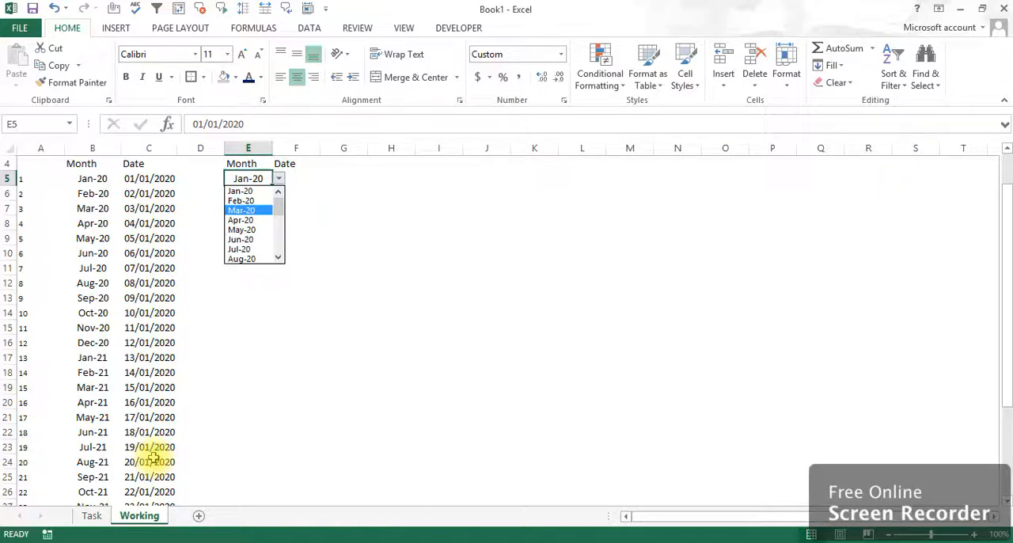
{"action": "key", "text": "Return"}
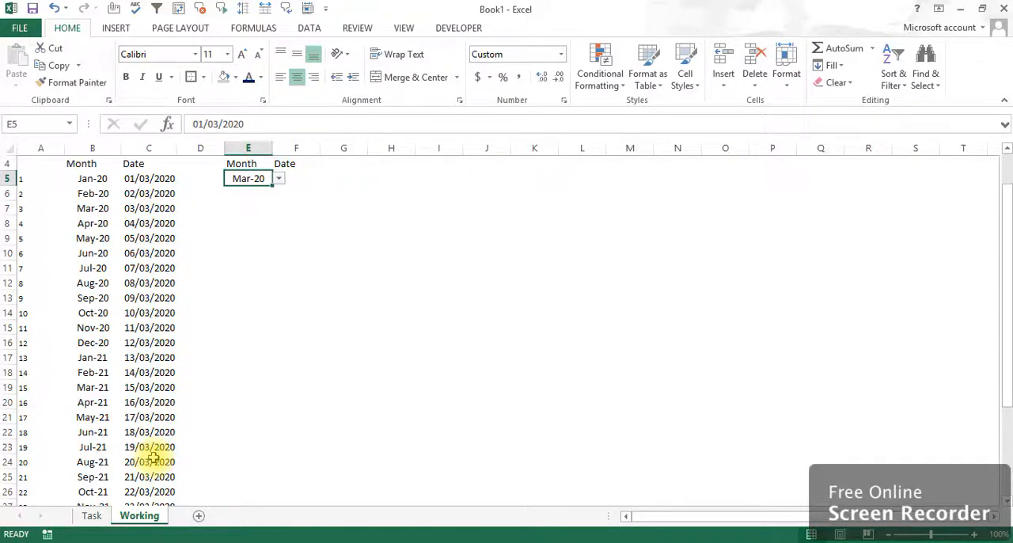
Add List data validation to cell F5 under Date, with =$C$5:$C$35 as its source.
{"action": "key", "text": "Right"}
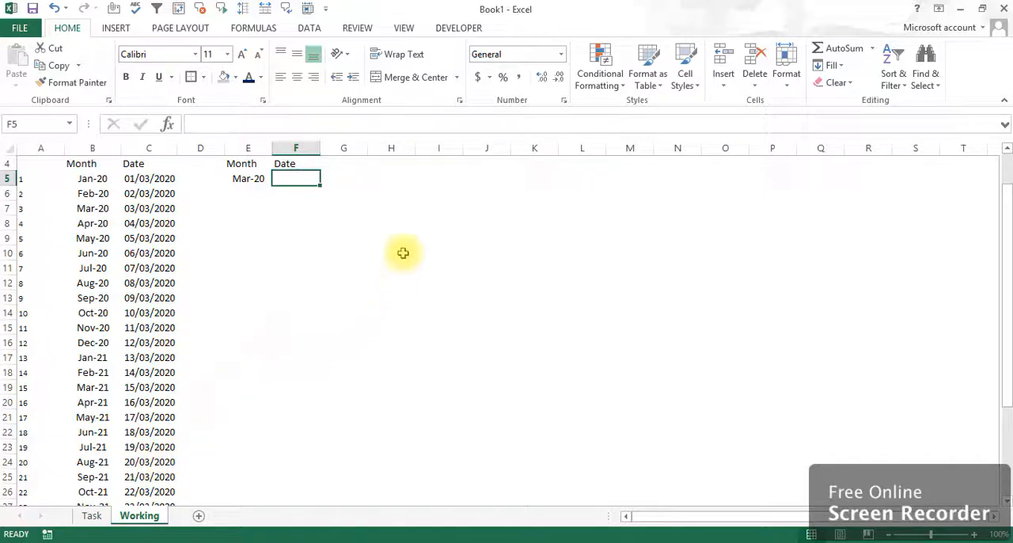
{"action": "left_click", "coordinate": [310, 31]}
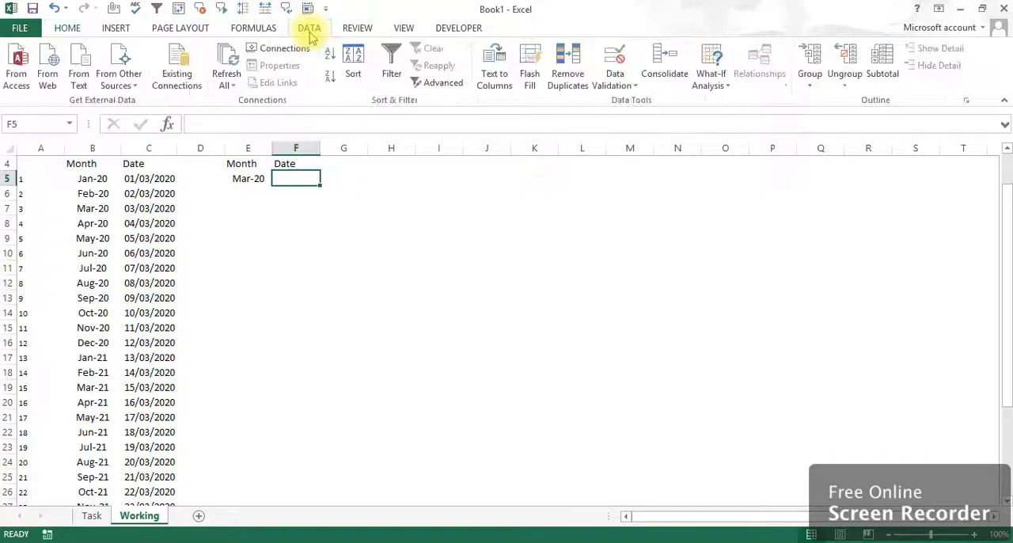
{"action": "left_click", "coordinate": [633, 92]}
{"action": "left_click", "coordinate": [636, 101]}
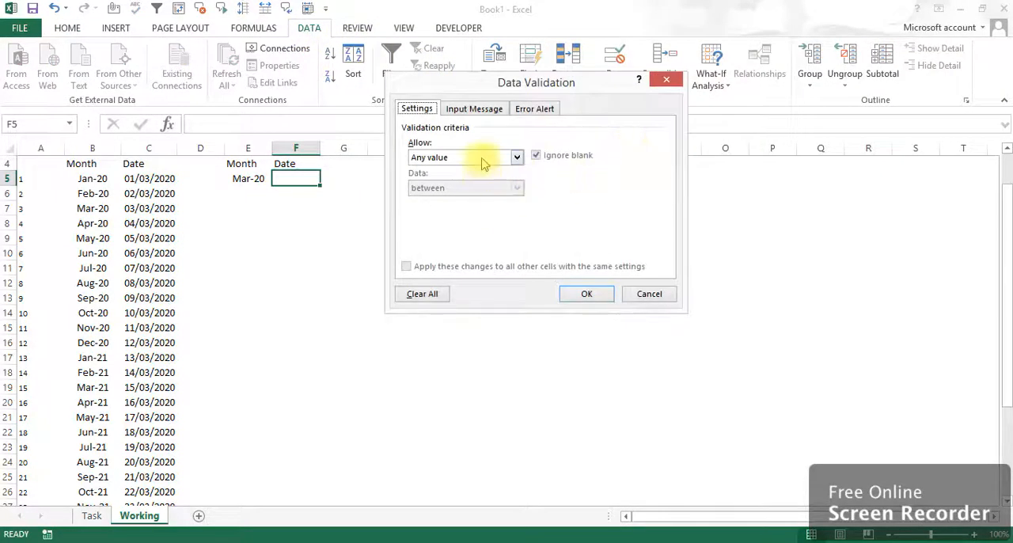
{"action": "left_click", "coordinate": [484, 158]}
{"action": "left_click", "coordinate": [459, 201]}
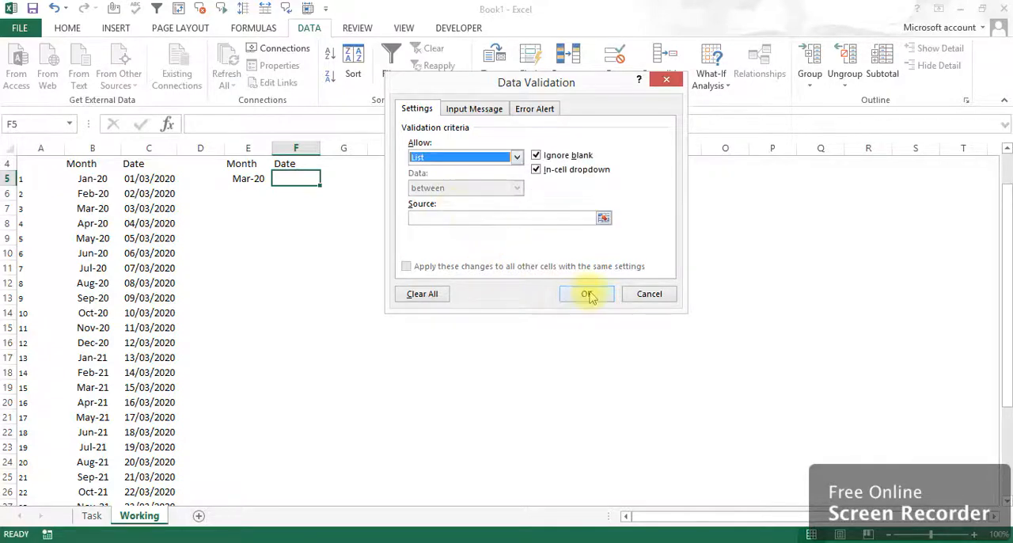
{"action": "left_click", "coordinate": [457, 220]}
{"action": "left_click", "coordinate": [143, 177]}
{"action": "key", "text": "ctrl+shift+Down"}
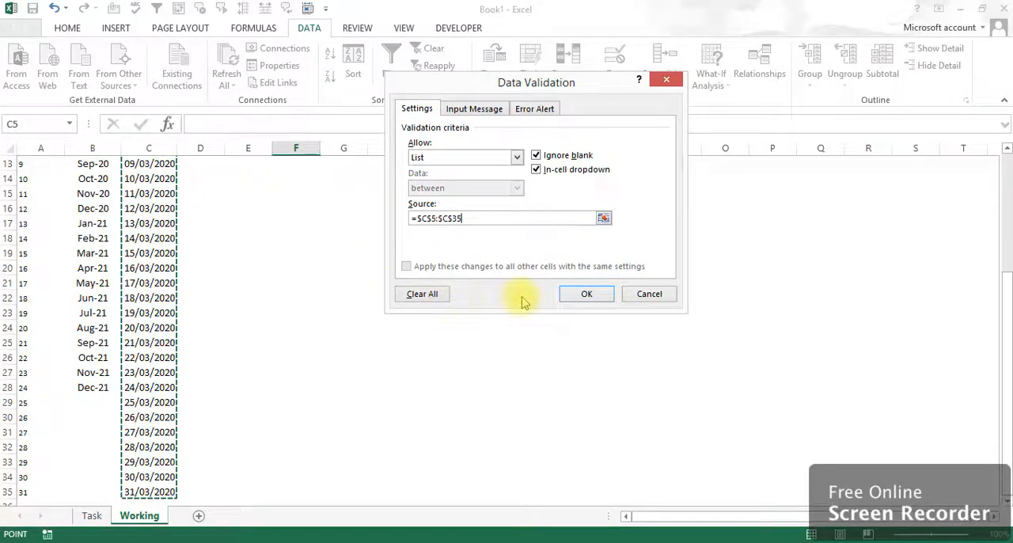
{"action": "left_click", "coordinate": [584, 294]}
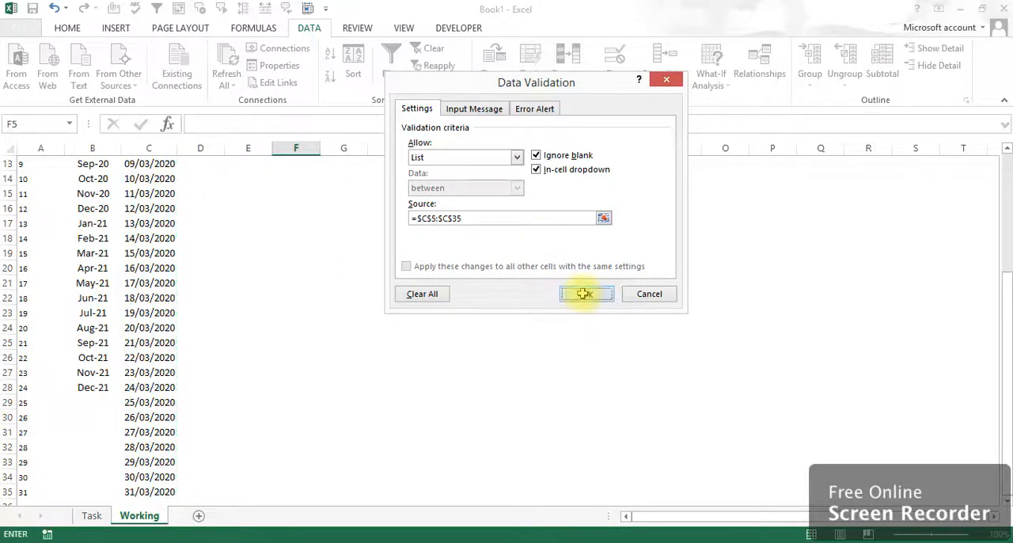
Open the date drop-down list in F5 and look through the dates offered for Mar-20.
{"action": "left_click_drag", "start_coordinate": [1004, 324], "coordinate": [1004, 179]}
{"action": "left_click", "coordinate": [326, 223]}
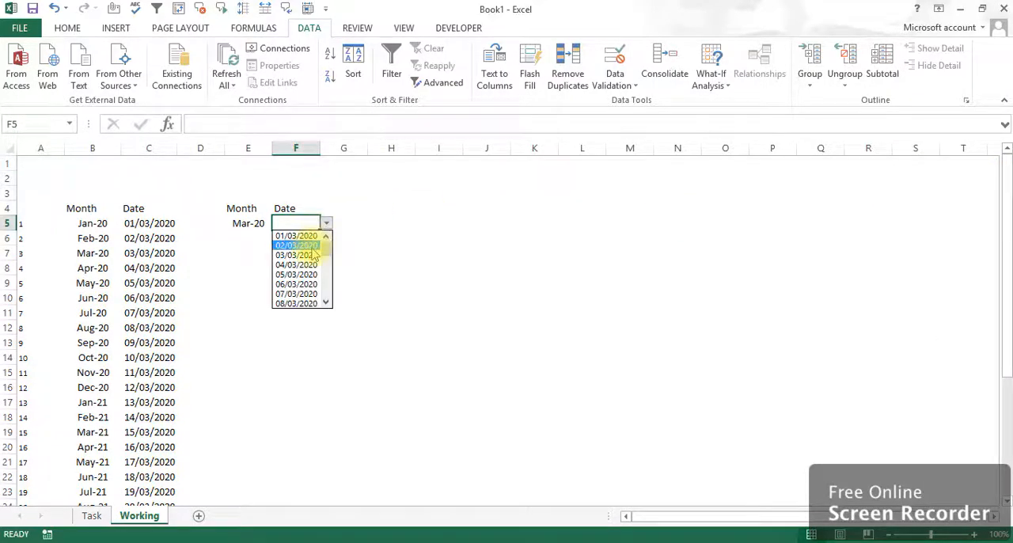
{"action": "left_click_drag", "start_coordinate": [325, 252], "coordinate": [327, 226]}
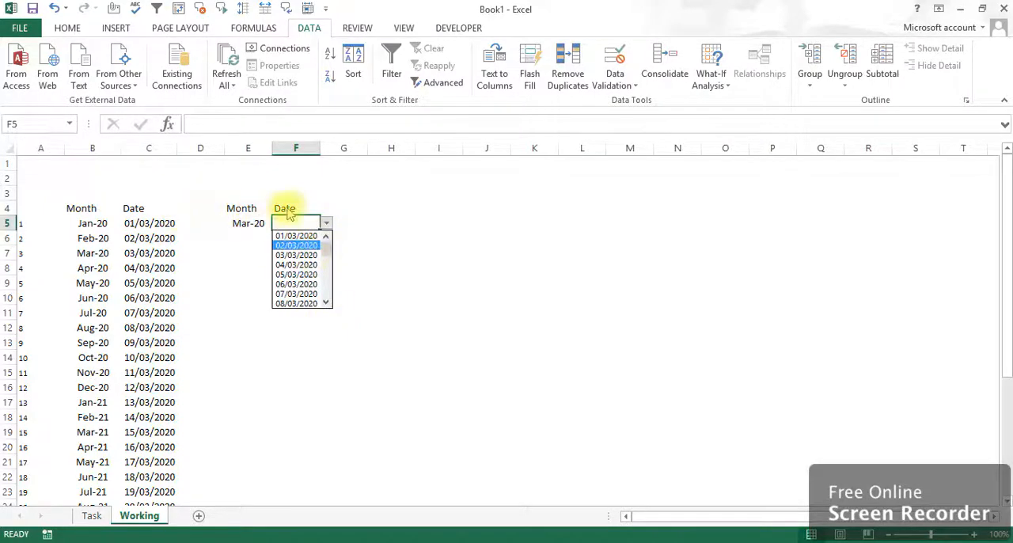
Change the month in cell E5 to May-20 using its drop-down list.
{"action": "left_click", "coordinate": [260, 215]}
{"action": "left_click", "coordinate": [254, 221]}
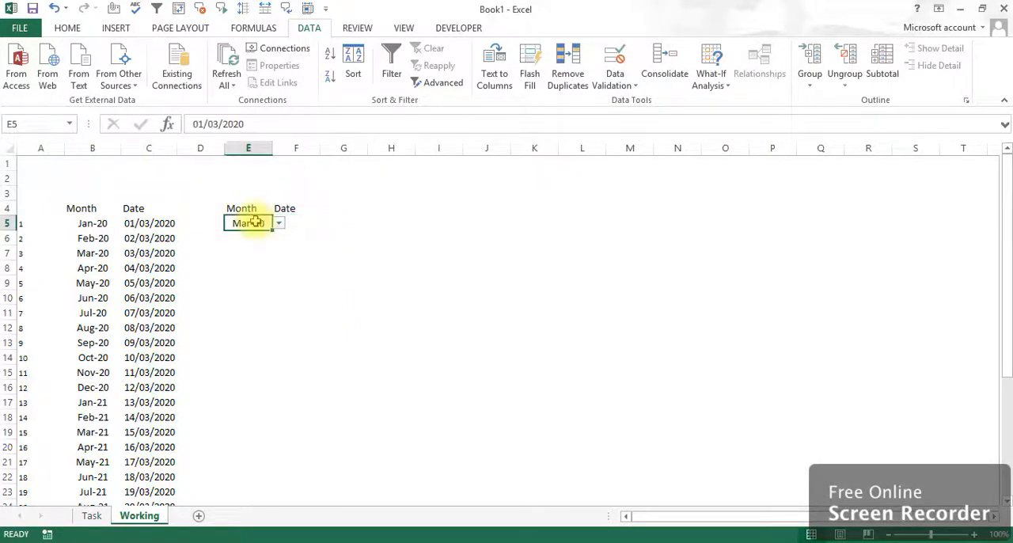
{"action": "left_click", "coordinate": [279, 225]}
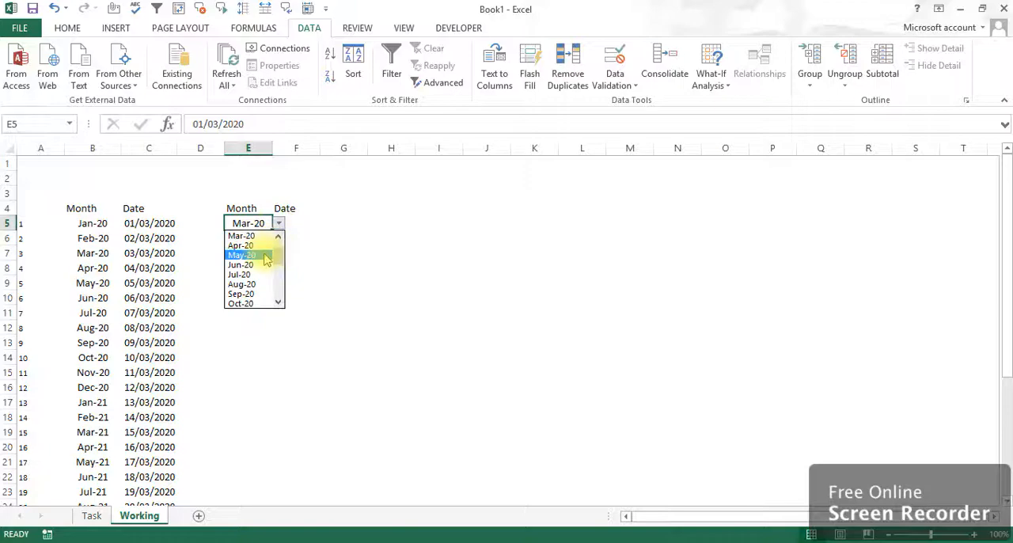
{"action": "left_click", "coordinate": [267, 255]}
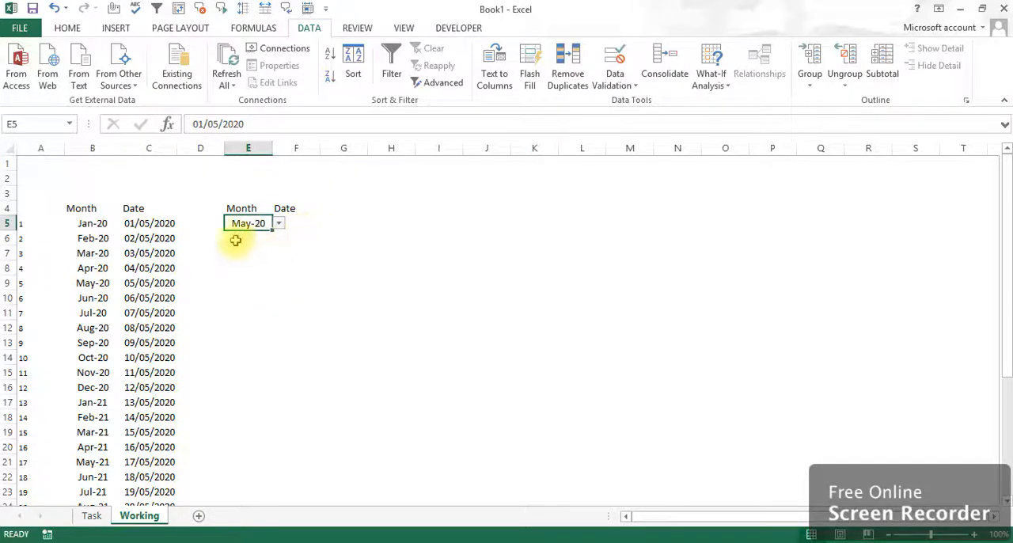
Check the dates offered for May-20 in F5's drop-down list.
{"action": "left_click", "coordinate": [315, 224]}
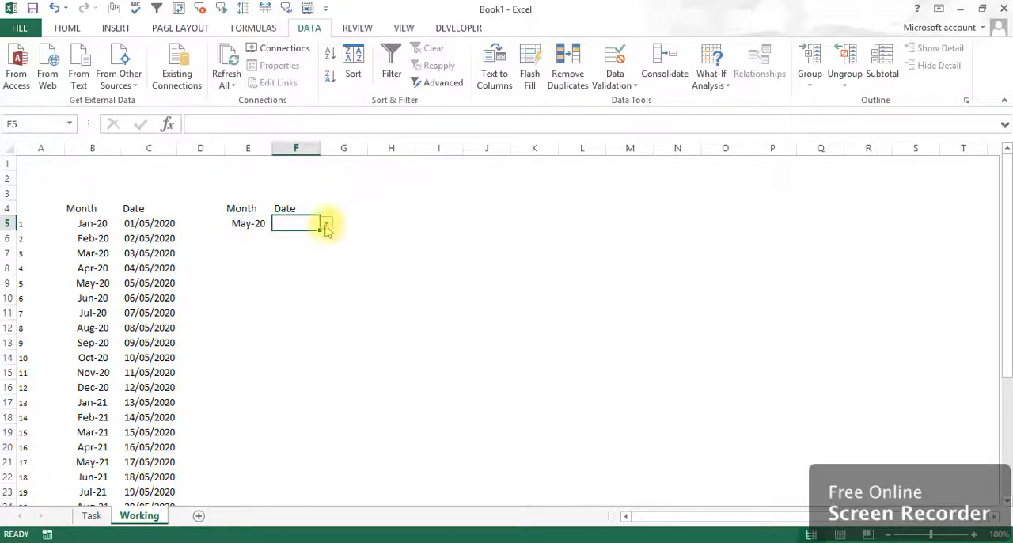
{"action": "left_click", "coordinate": [326, 225]}
{"action": "mouse_move", "coordinate": [328, 242]}
{"action": "left_mouse_down"}
{"action": "mouse_move", "coordinate": [327, 288]}
{"action": "mouse_move", "coordinate": [326, 250]}
{"action": "left_mouse_up"}
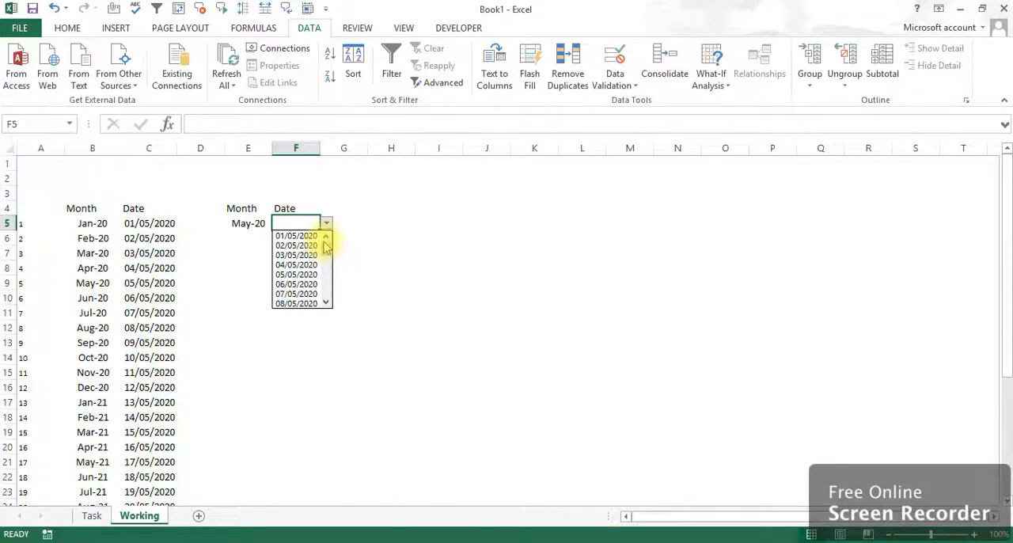